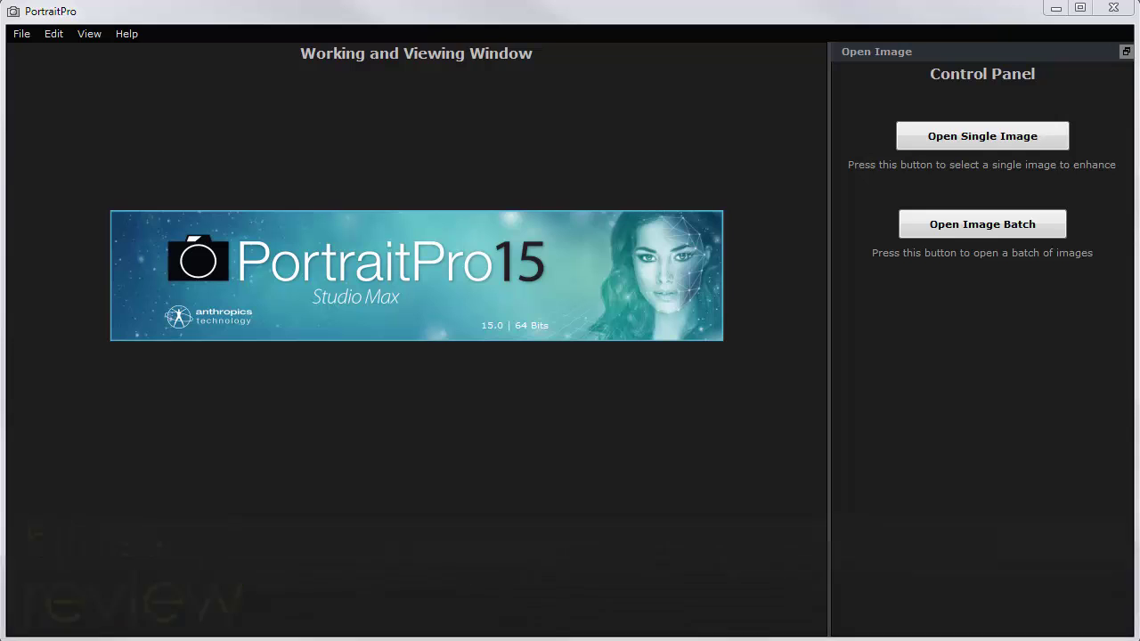
Step: Load the LloydCole.jpg portrait so PortraitPro detects and outlines the man's face
drag(2, 321, 204, 522)
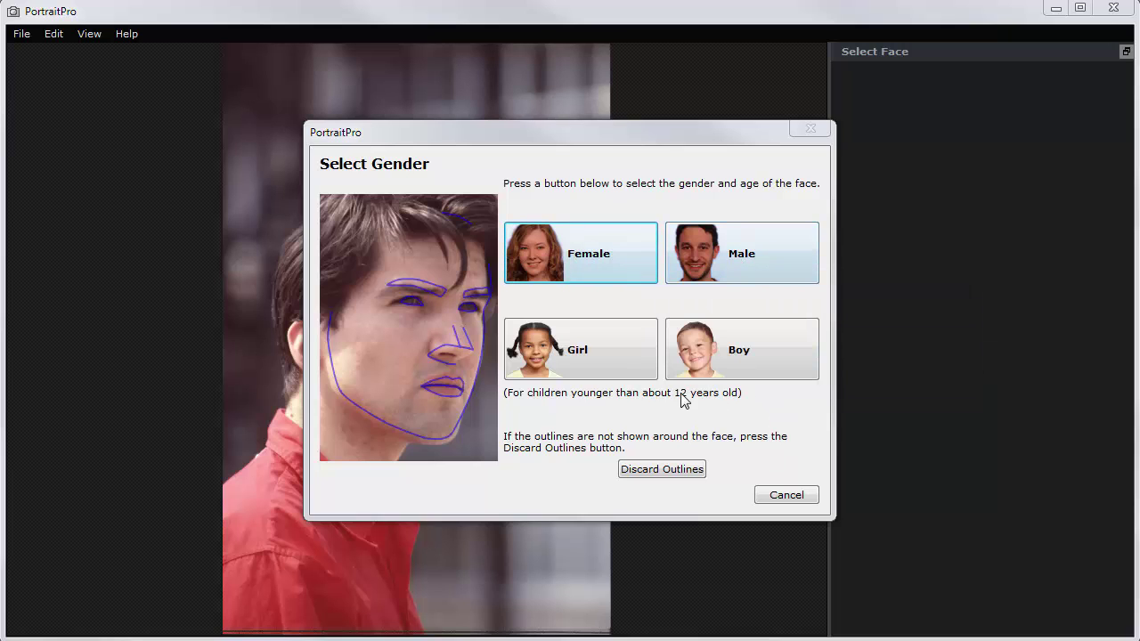
Step: Mark the detected face as Male in the Select Gender dialog
click(775, 250)
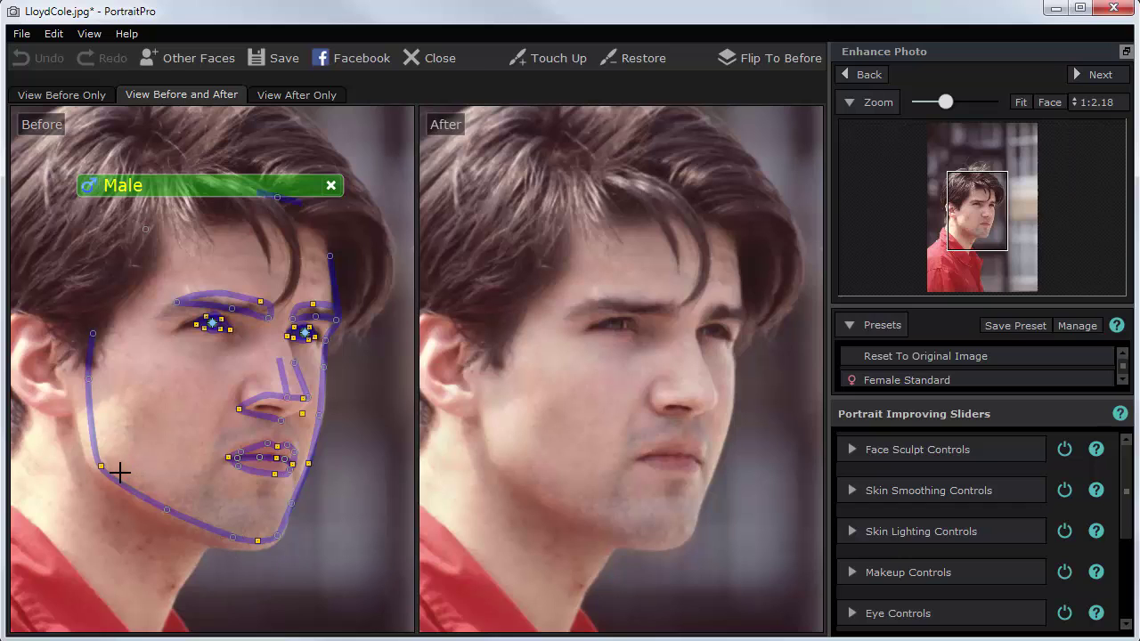
Step: Move the jaw, chin and left eyebrow outline points to fit the man's face
drag(100, 466, 102, 469)
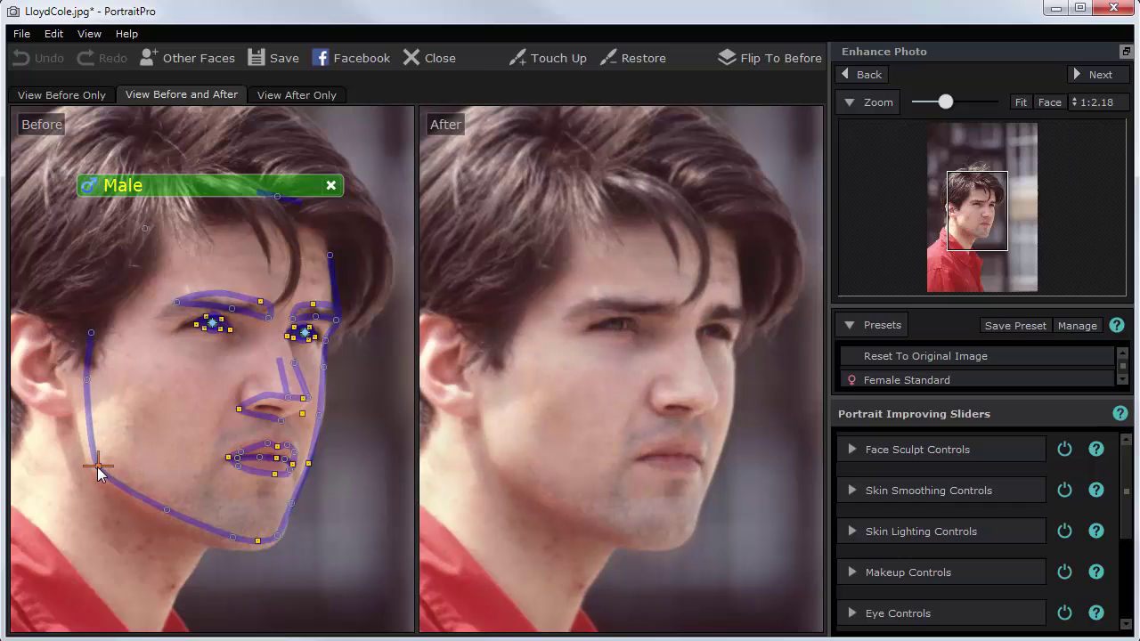
click(254, 545)
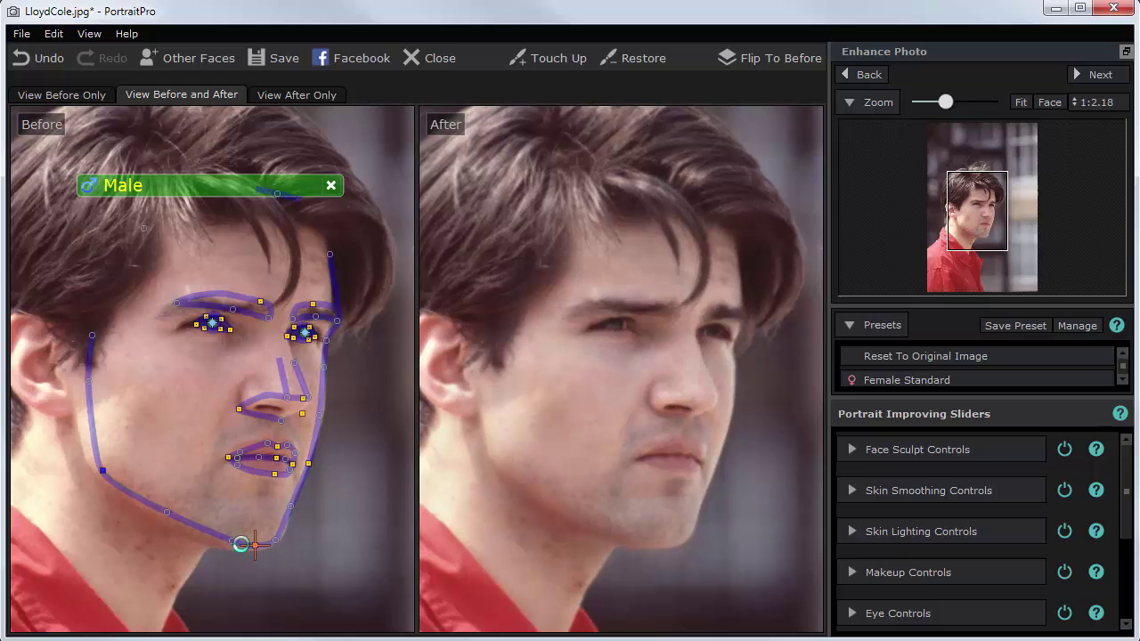
drag(102, 469, 95, 469)
drag(88, 332, 77, 330)
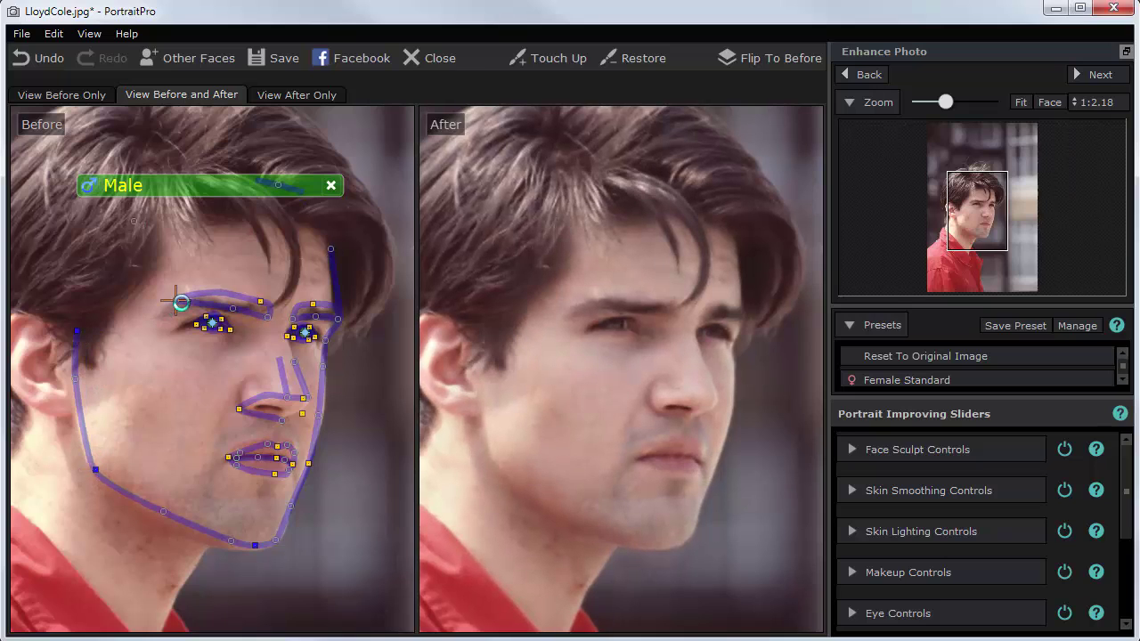
drag(175, 301, 165, 312)
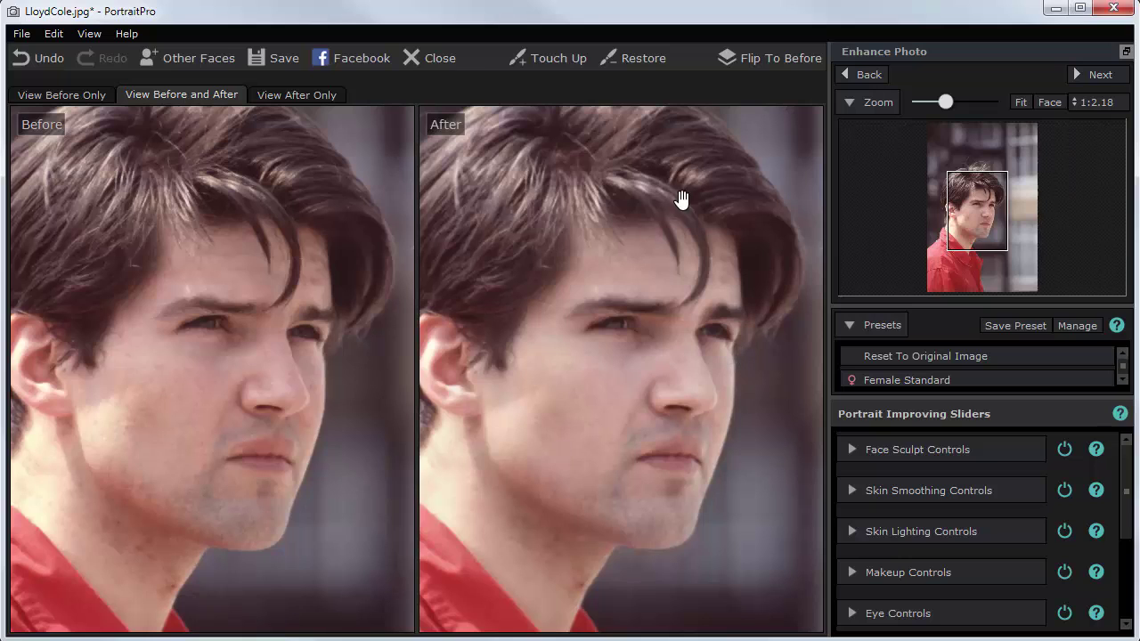
click(794, 61)
Step: Enlarge the presets list and try the Male - Full Sculpt and Male - No Sculpt presets
drag(972, 395, 977, 514)
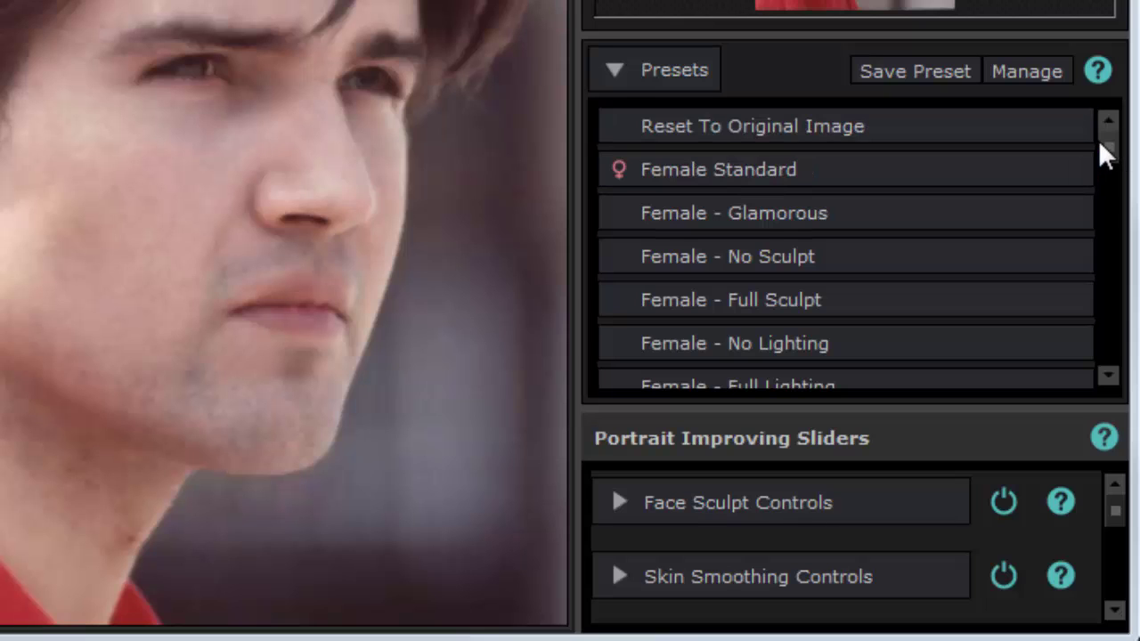
drag(1102, 143, 1108, 223)
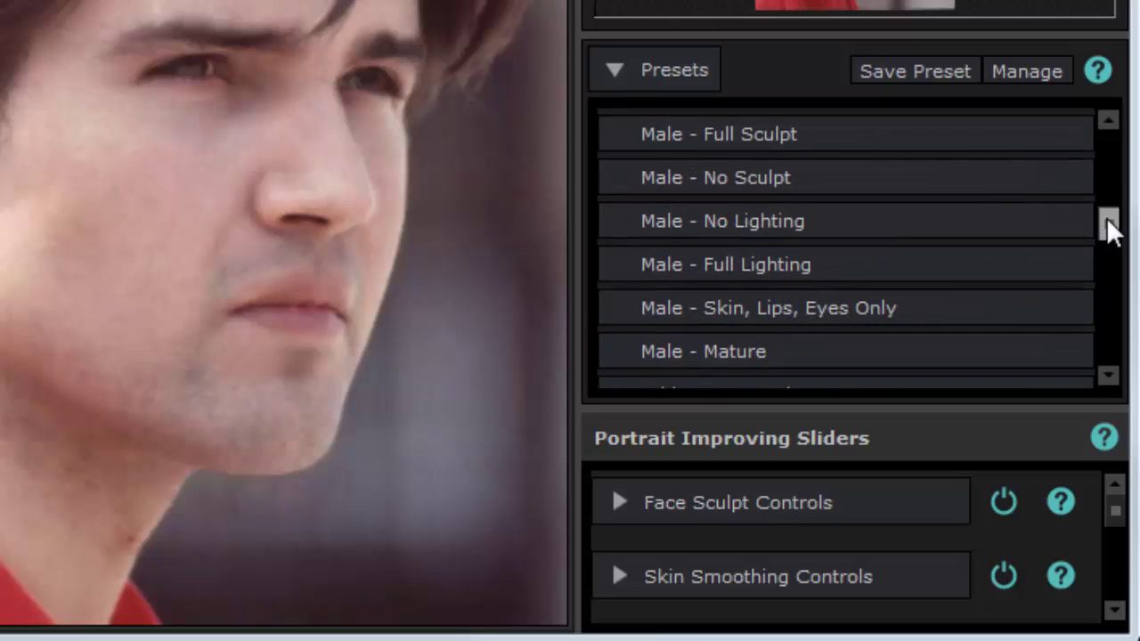
click(833, 144)
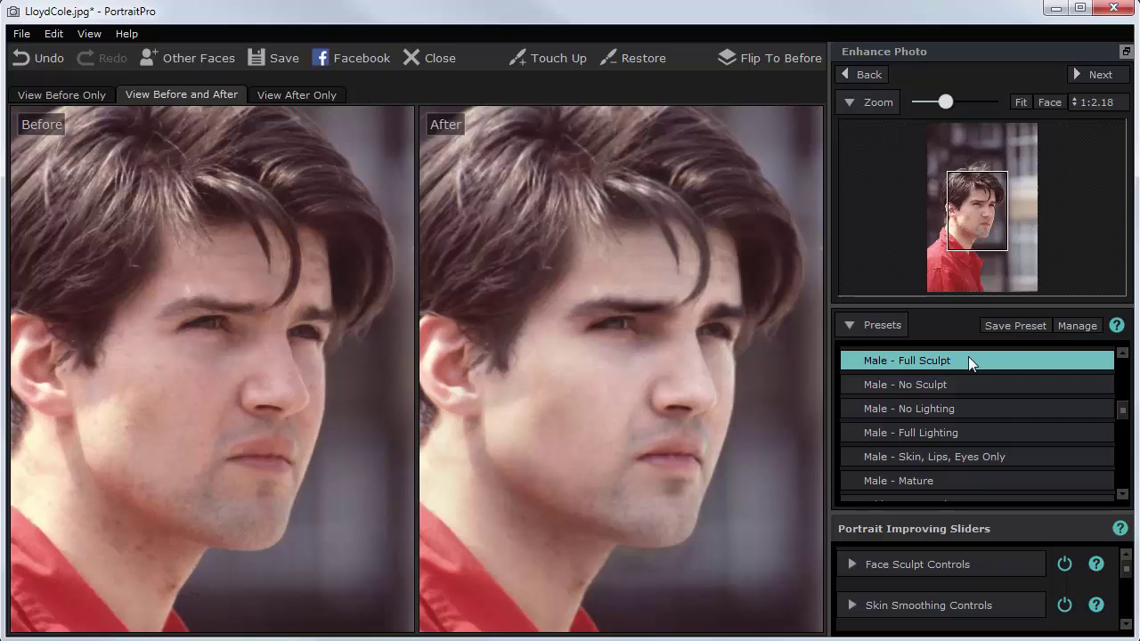
click(953, 379)
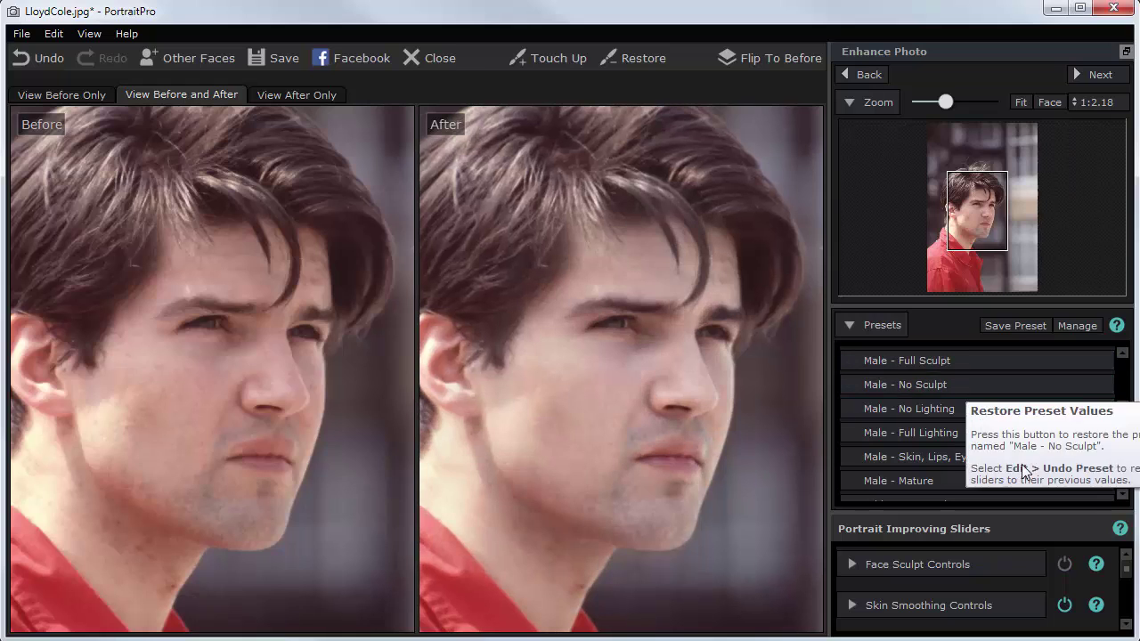
Step: Apply Male - Glamorous, then finish with the Female - Glamorous preset
scroll(1012, 409, up, 2)
click(1014, 391)
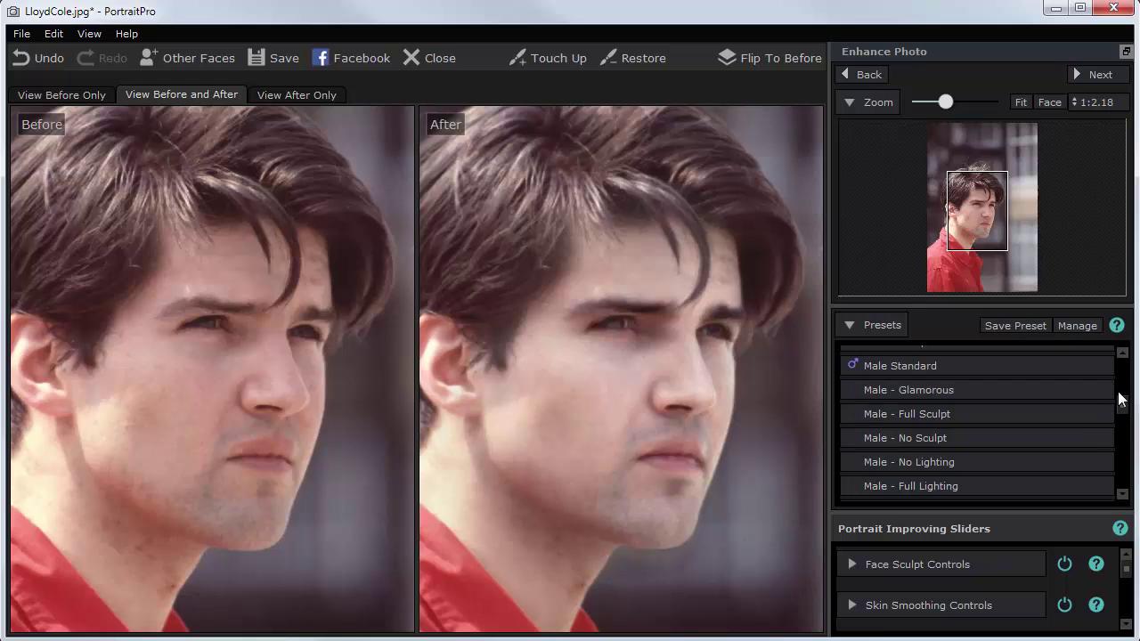
drag(1124, 411, 1120, 369)
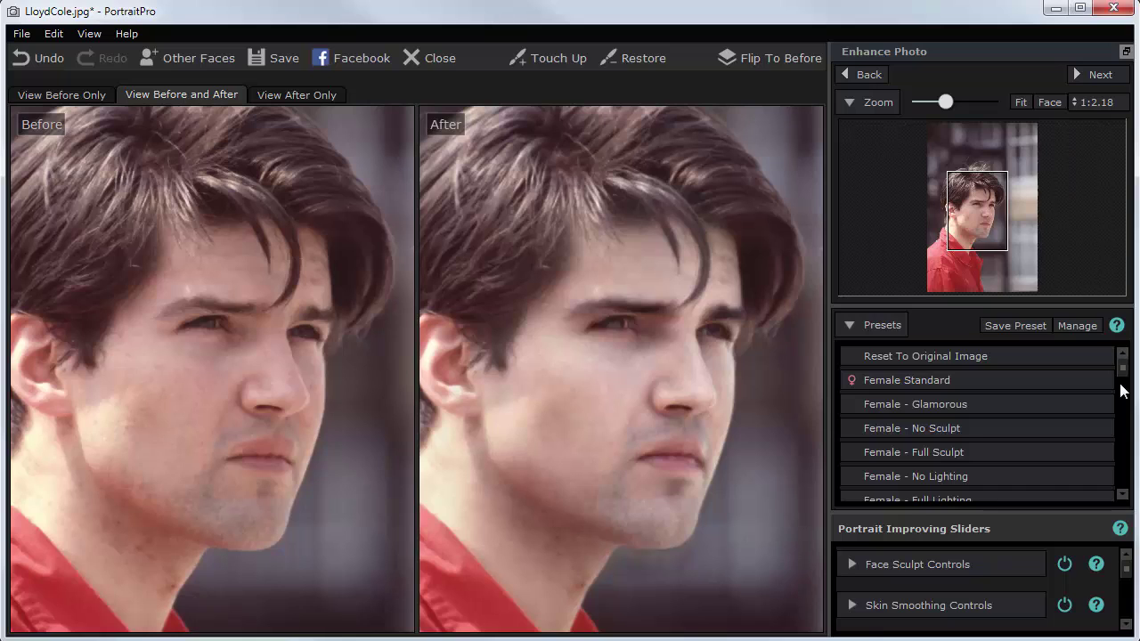
click(1042, 404)
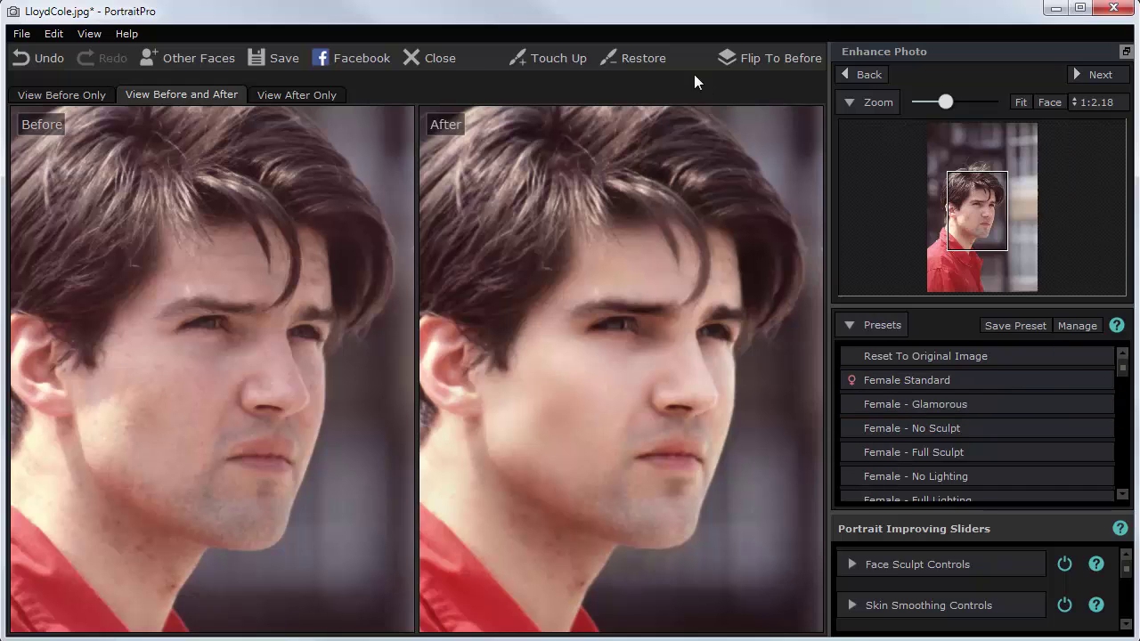
click(797, 57)
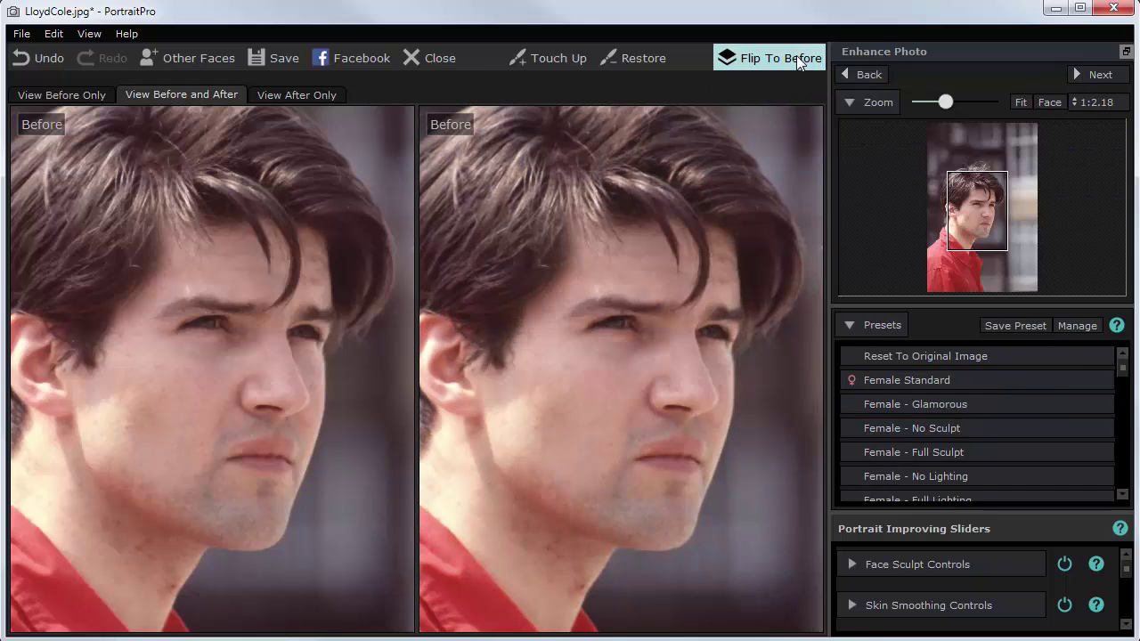
click(798, 55)
click(799, 56)
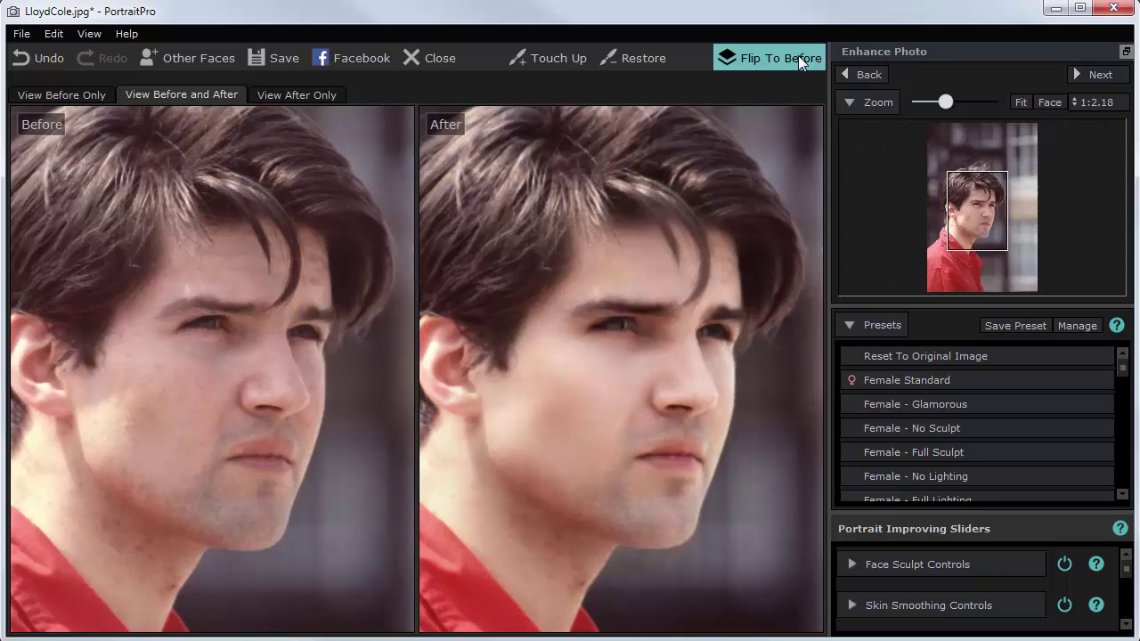
click(798, 55)
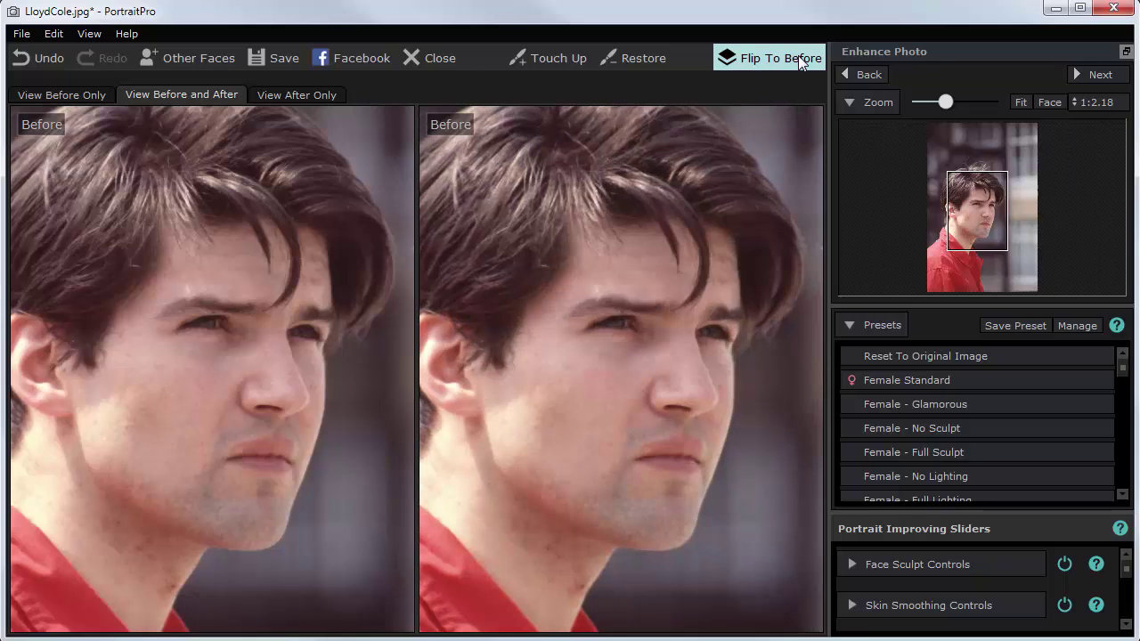
click(798, 55)
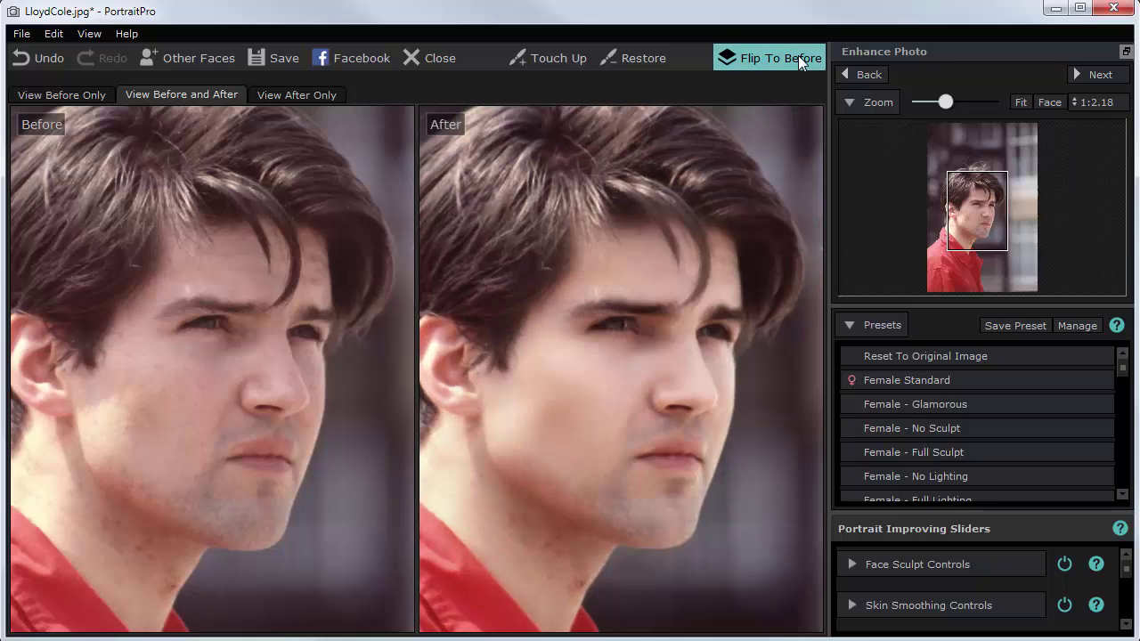
click(798, 55)
click(798, 55)
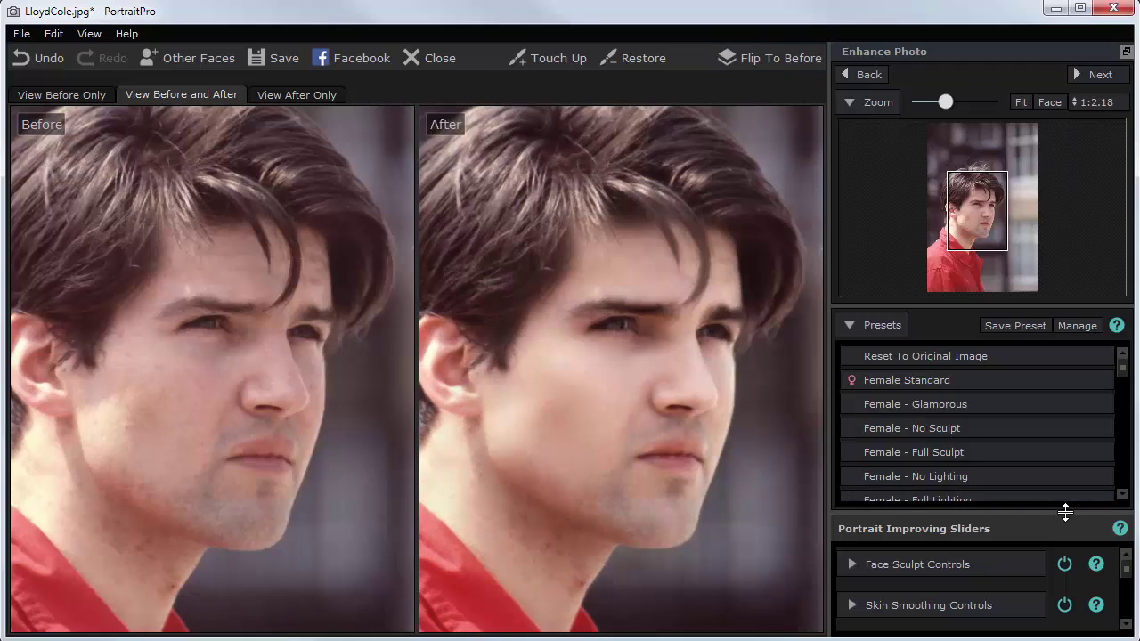
Step: Shrink the presets list, expand Skin Lighting Controls, then expand Makeup Controls
drag(1064, 509, 1064, 408)
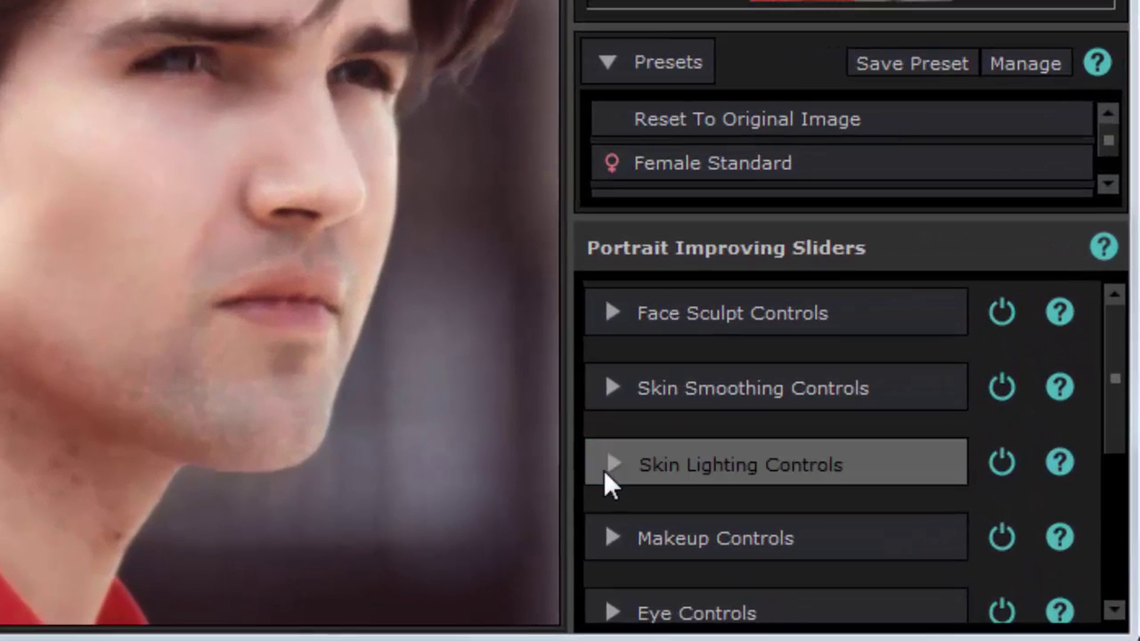
click(836, 541)
click(535, 490)
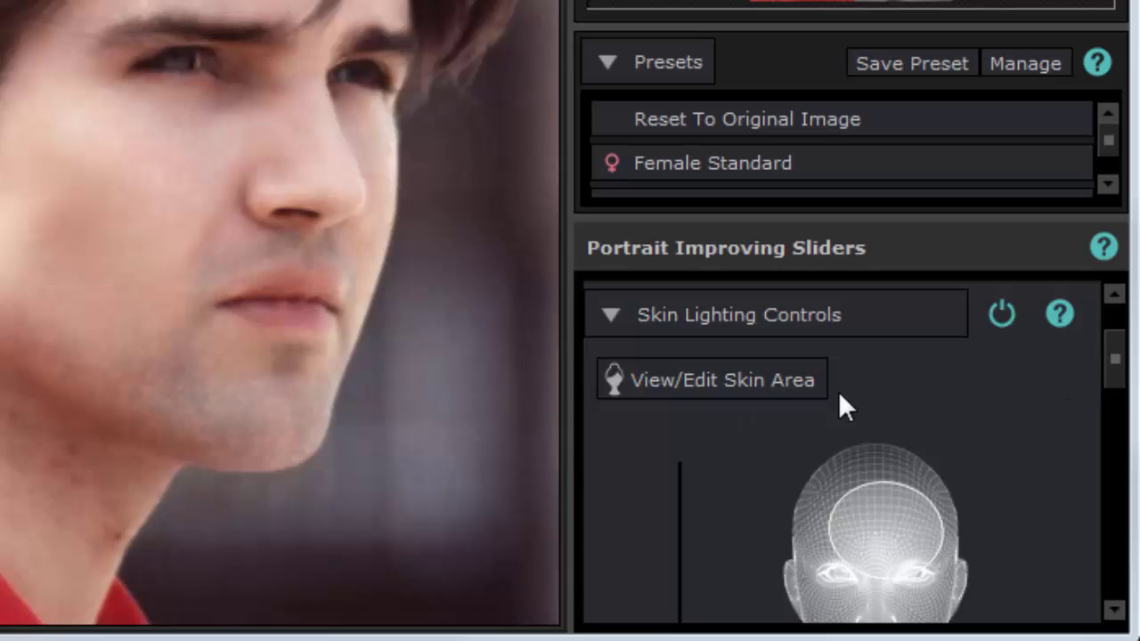
mouse_move(1118, 365)
mouse_down()
mouse_move(1099, 437)
mouse_move(1113, 547)
mouse_move(1112, 535)
mouse_up()
click(618, 424)
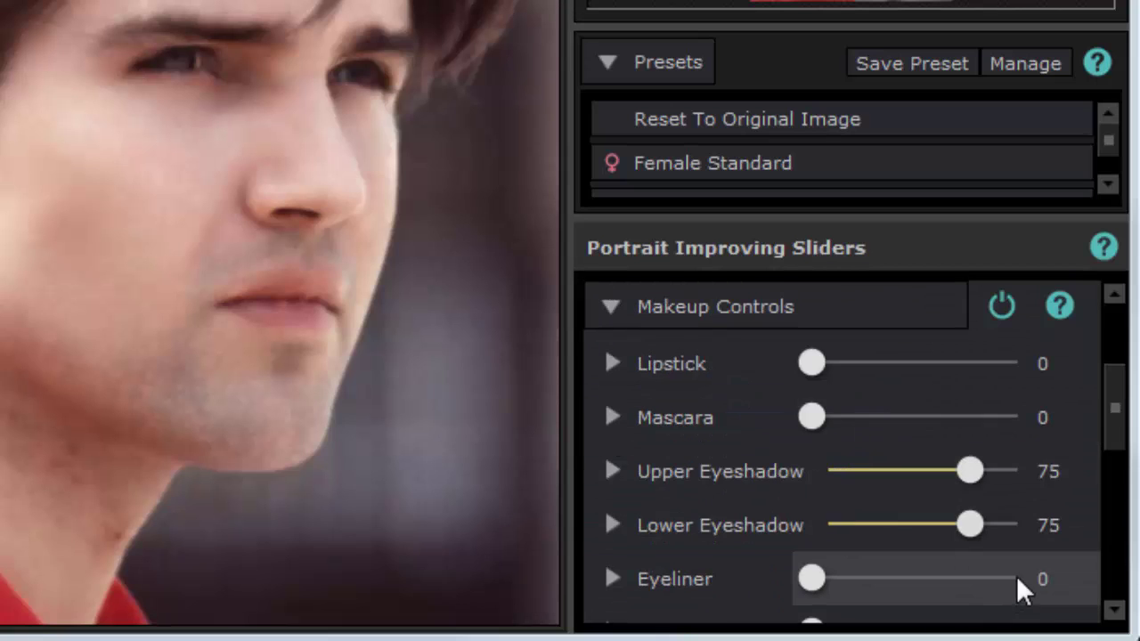
Step: Add blusher in magenta and set its strength to 38
click(1115, 611)
click(1114, 612)
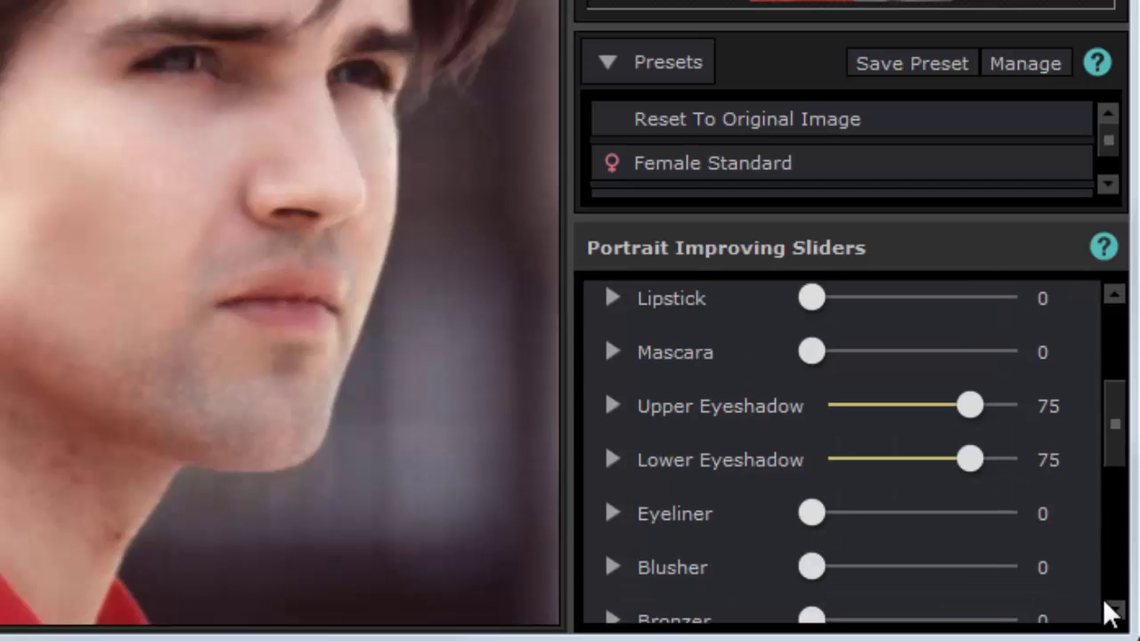
click(1115, 611)
click(817, 540)
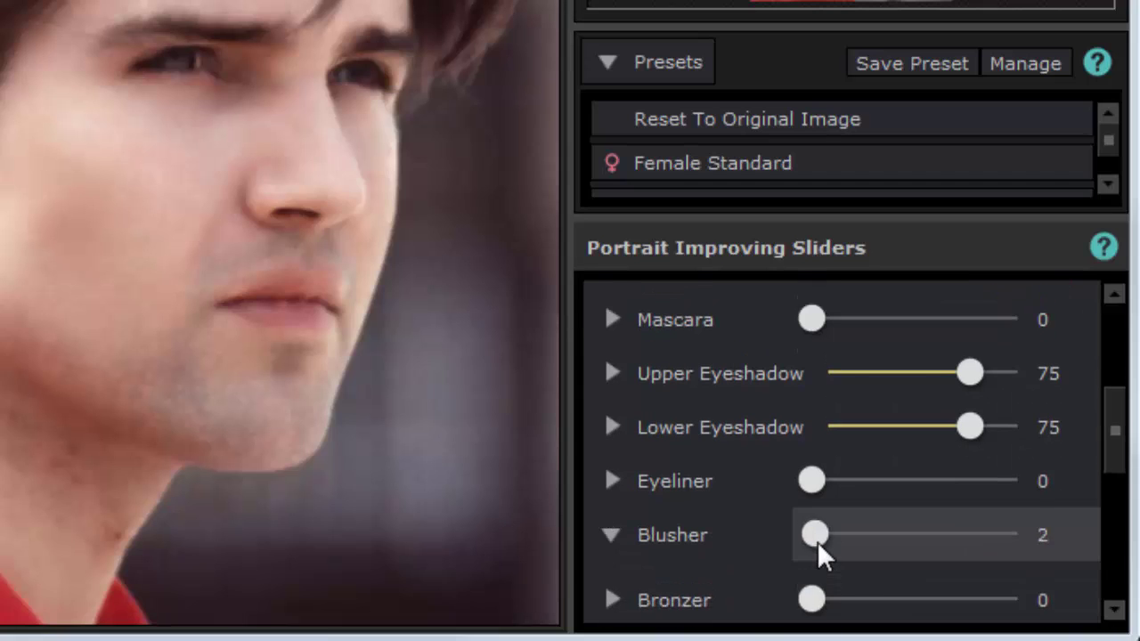
drag(817, 408, 952, 431)
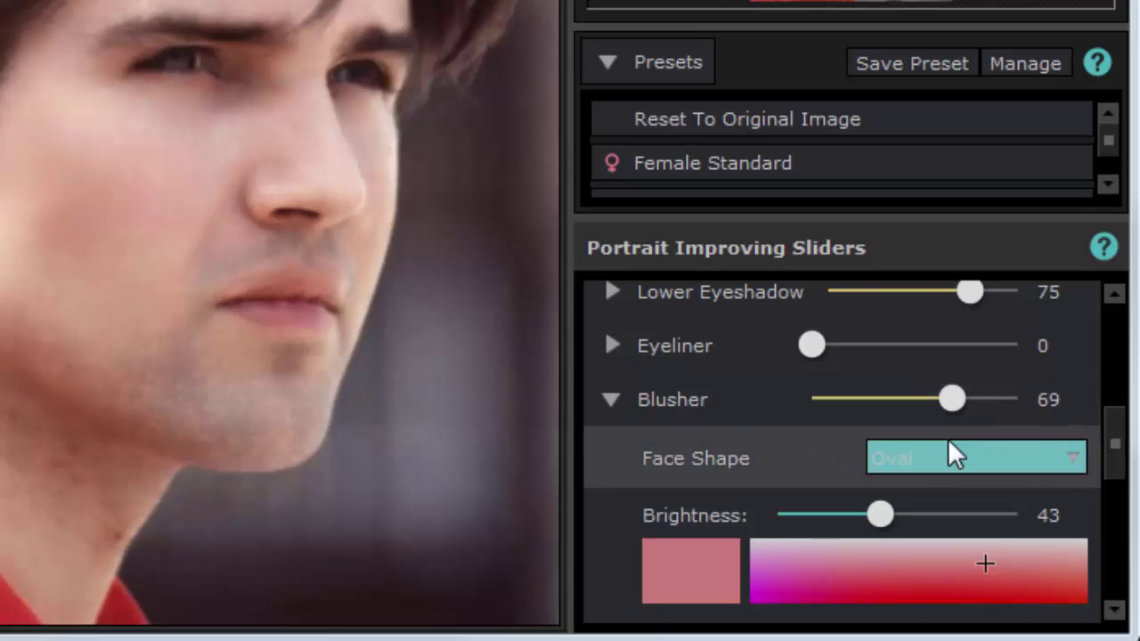
click(797, 580)
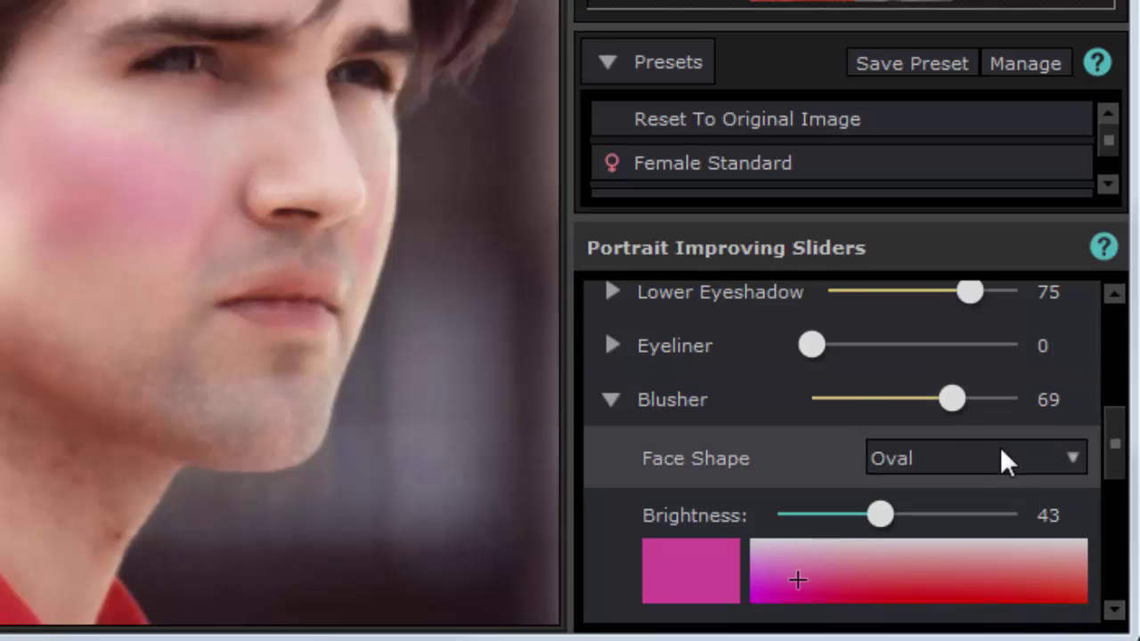
drag(948, 400, 877, 412)
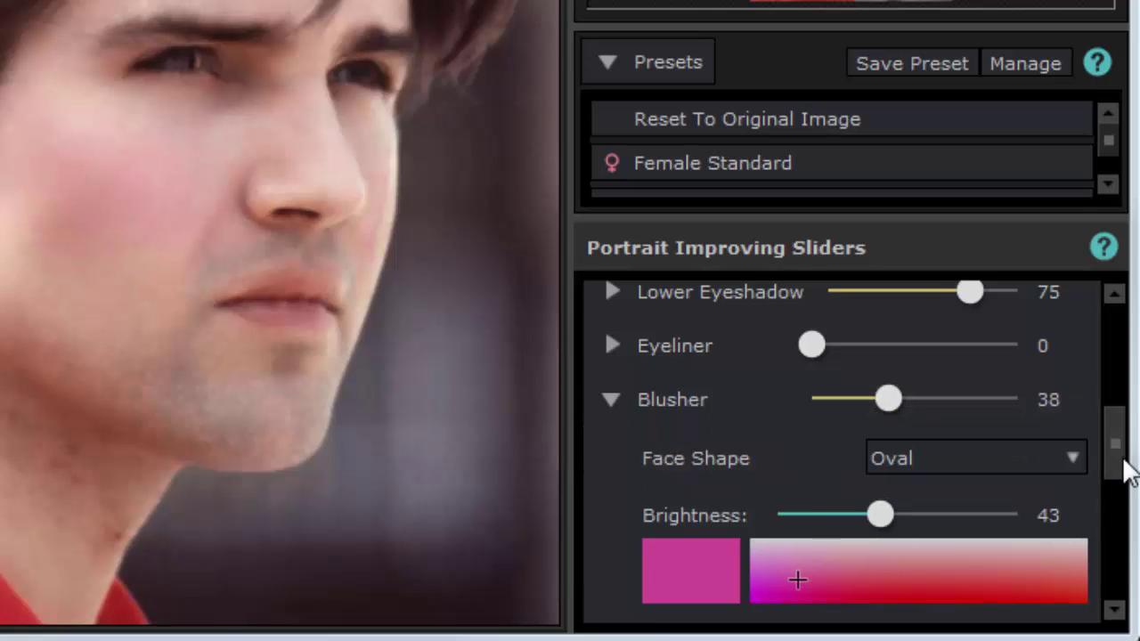
mouse_move(1122, 466)
mouse_down()
mouse_move(1130, 528)
mouse_move(1137, 405)
mouse_up()
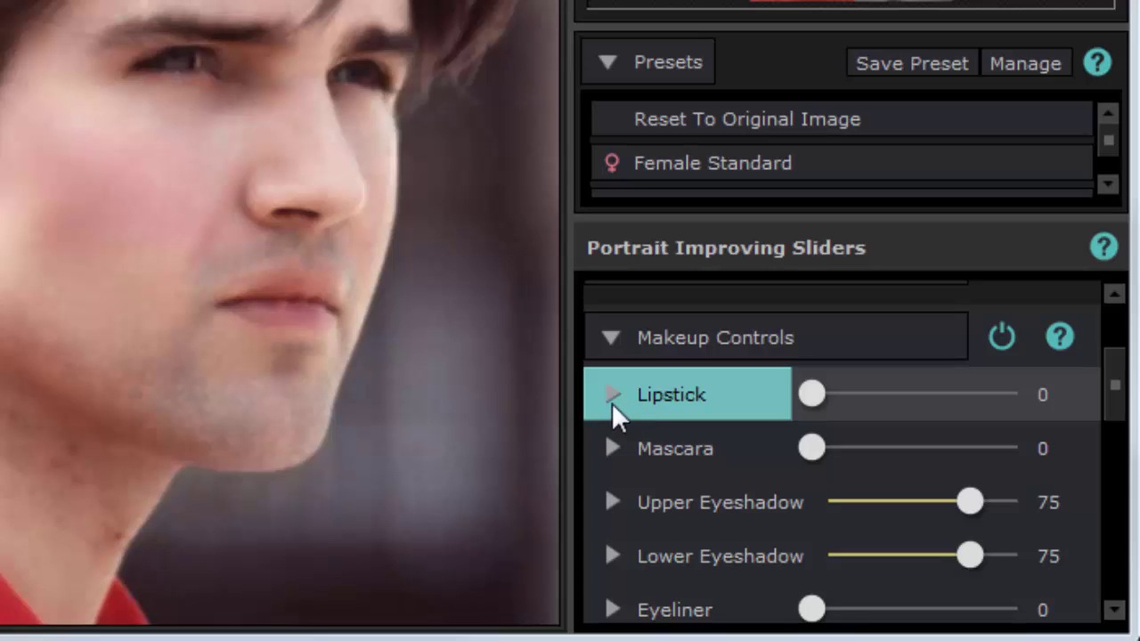
Step: Expand the Lipstick options and set lipstick strength to 25
click(611, 395)
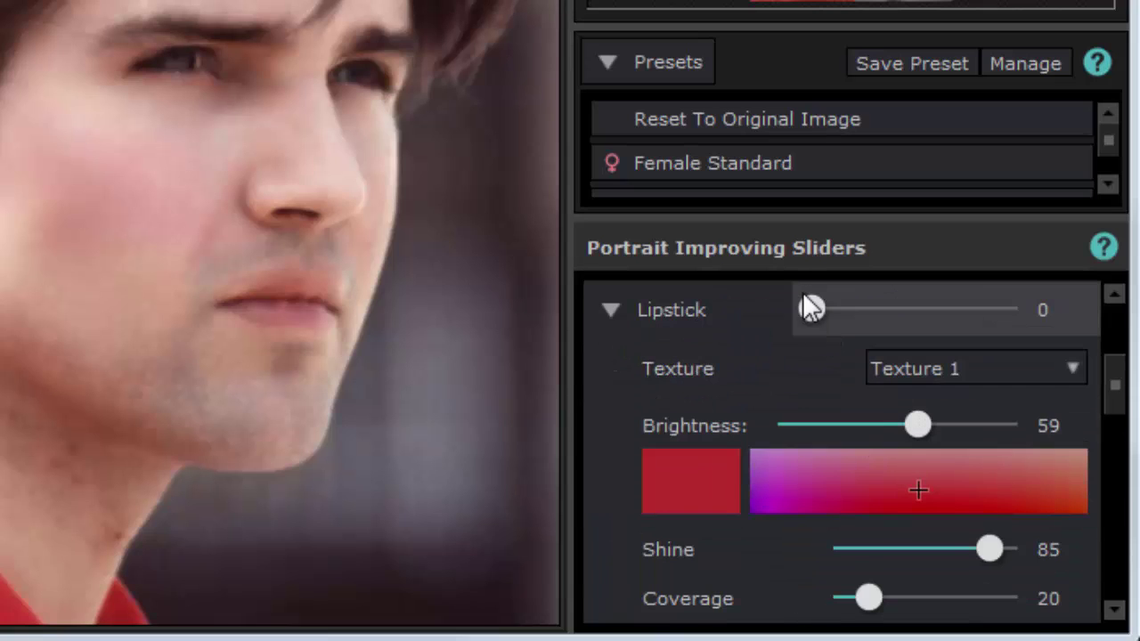
drag(828, 301, 858, 324)
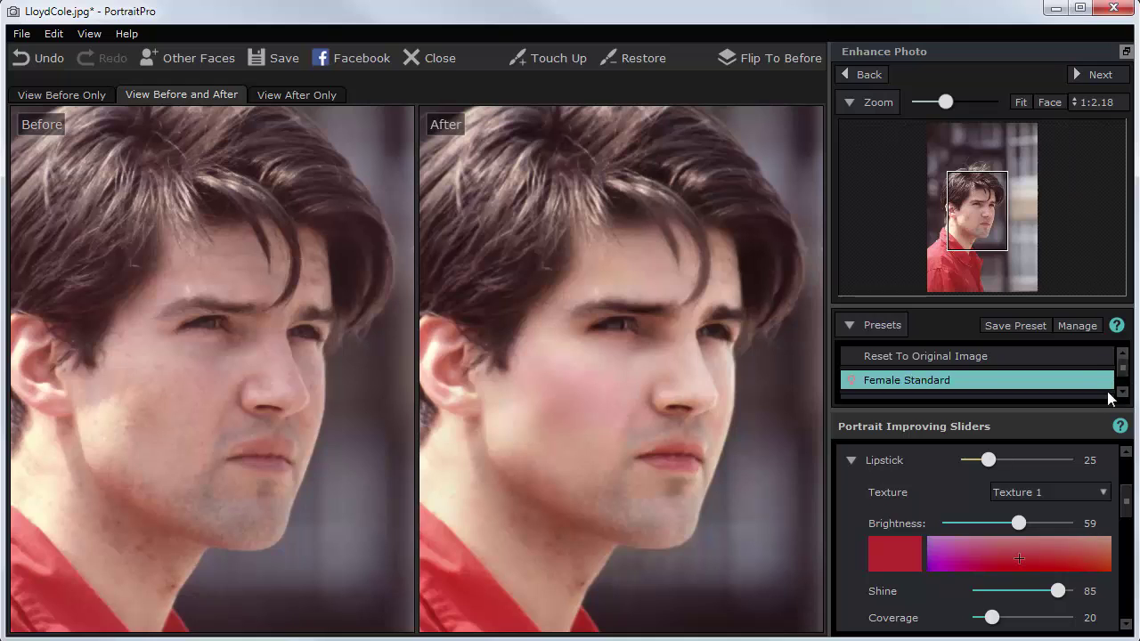
Step: Reset the portrait to the original image and apply a Male preset
click(982, 356)
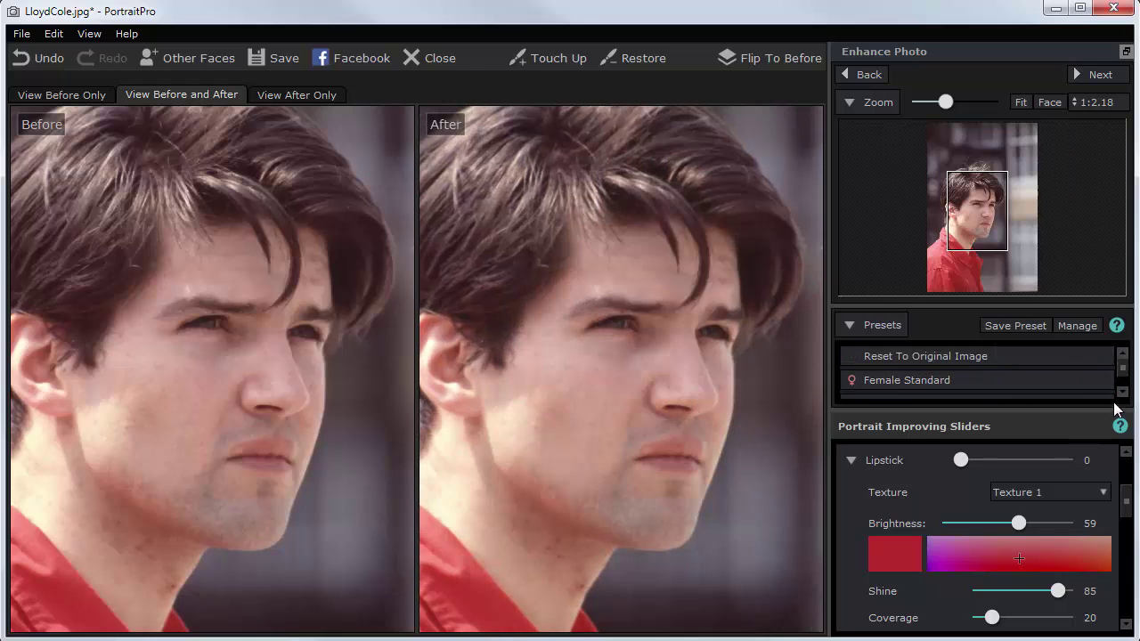
drag(1028, 406, 1033, 563)
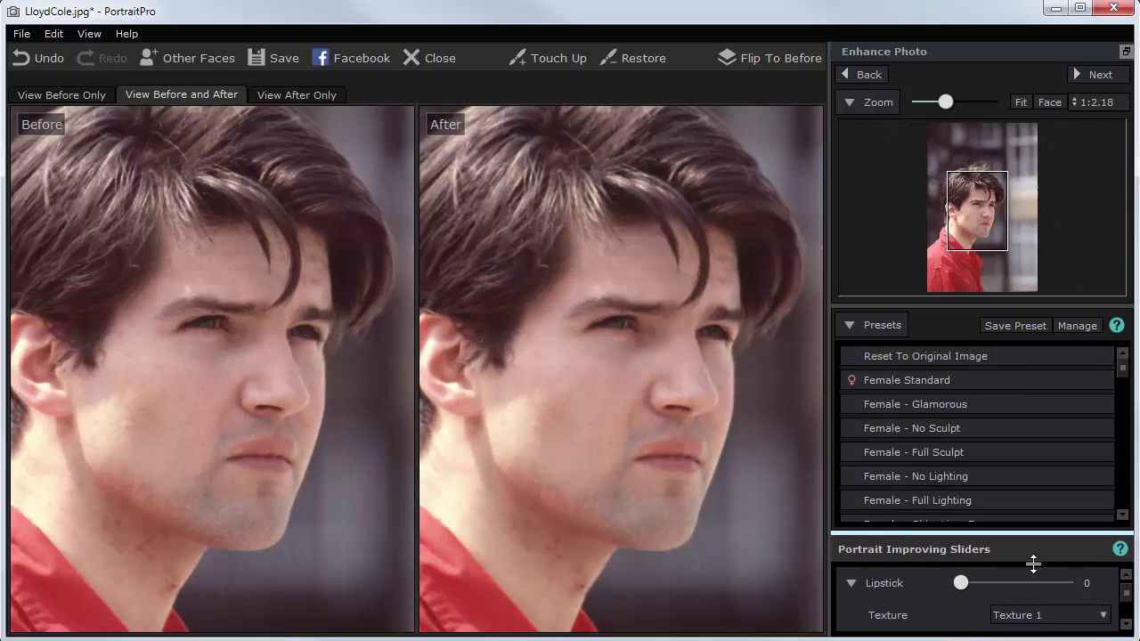
mouse_move(1123, 370)
mouse_down()
mouse_move(1127, 454)
mouse_move(1136, 414)
mouse_up()
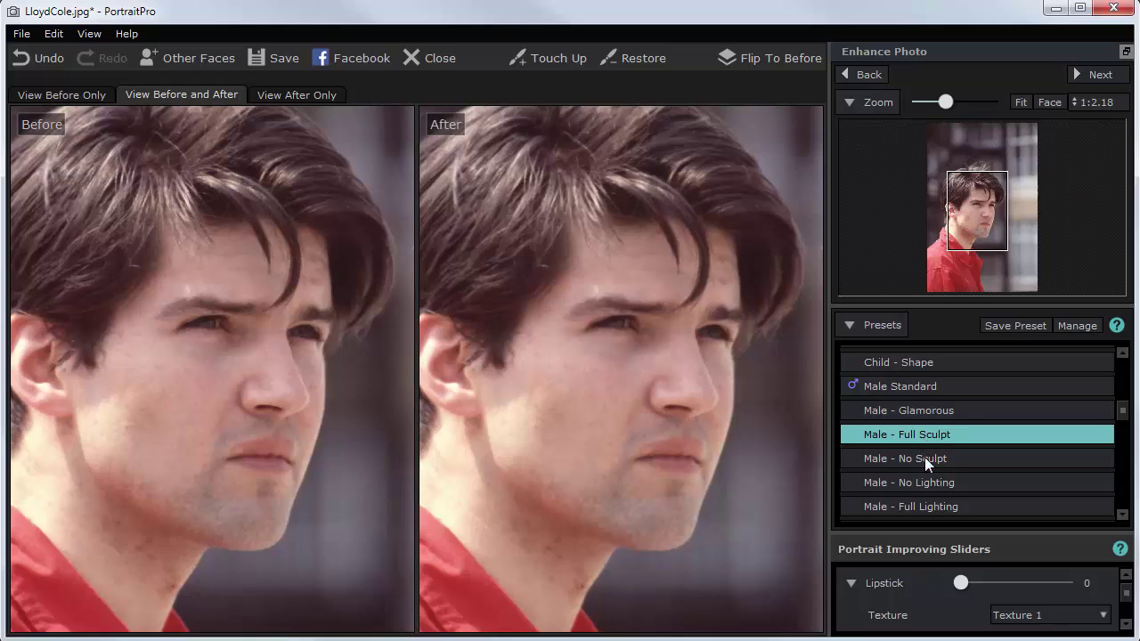
click(953, 507)
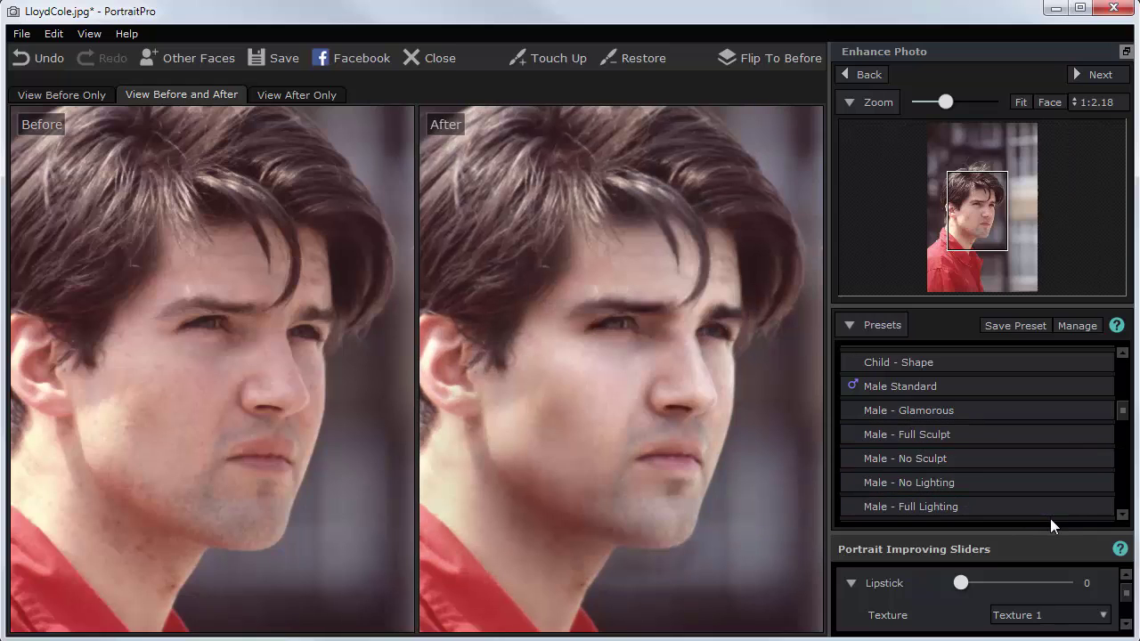